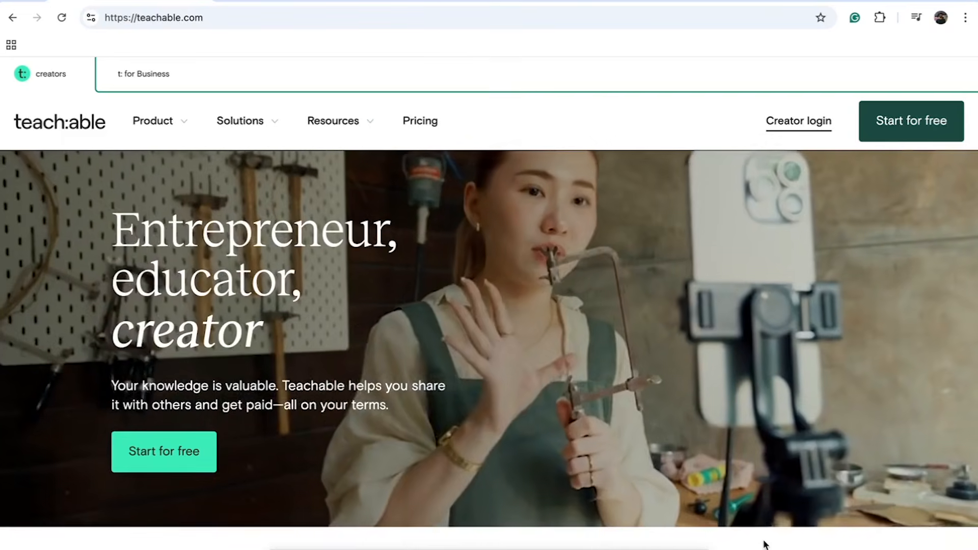
{"action": "scroll", "coordinate": [764, 544], "scroll_direction": "down", "scroll_amount": 10}
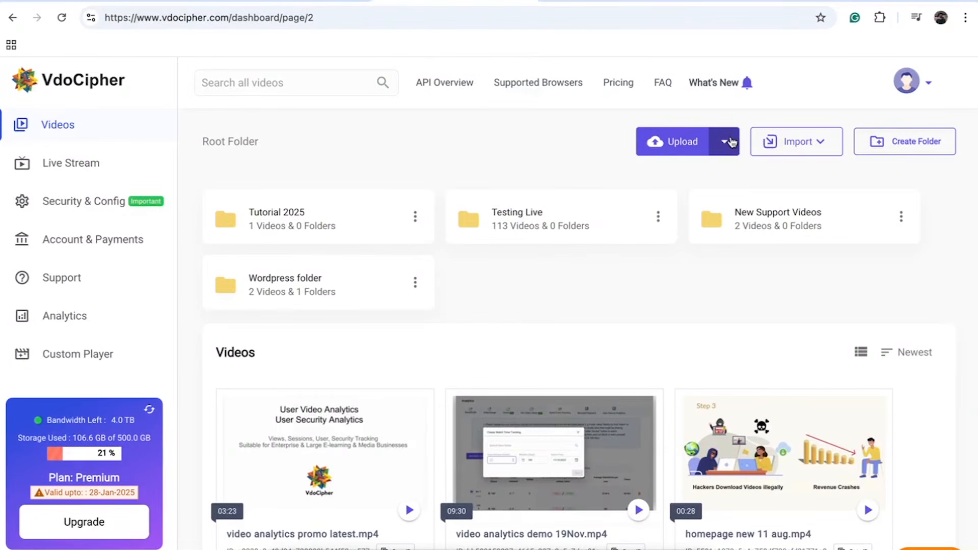
{"action": "left_click", "coordinate": [731, 143]}
{"action": "left_click", "coordinate": [549, 149]}
{"action": "left_click", "coordinate": [820, 145]}
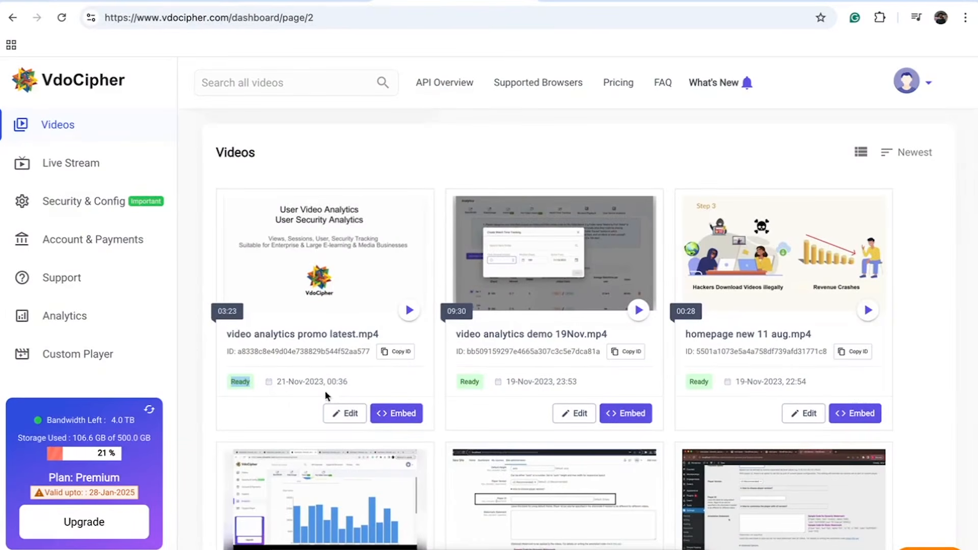
- Open the Quick Embed options for the video "video analytics promo latest.mp4" and whitelist the domain mysite.com
{"action": "left_click", "coordinate": [393, 413]}
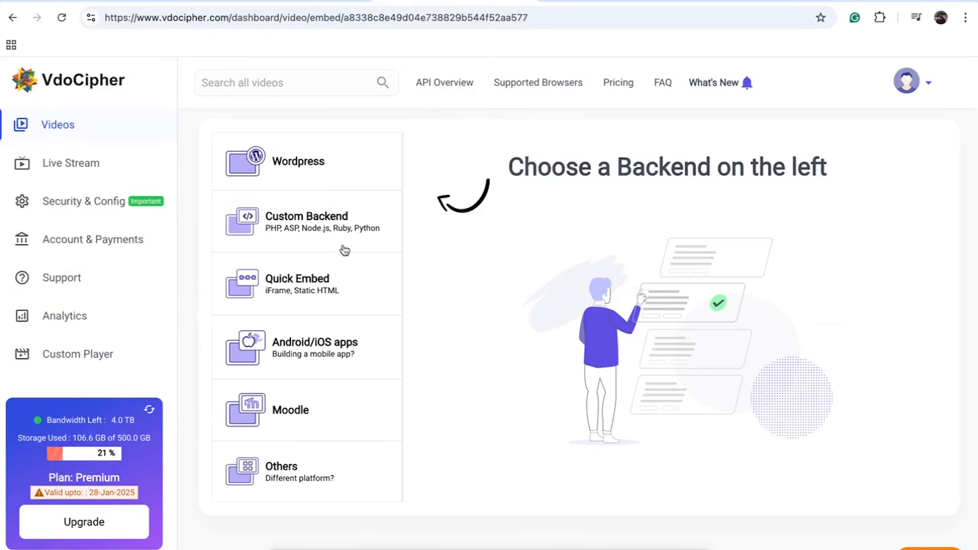
{"action": "left_click", "coordinate": [336, 298]}
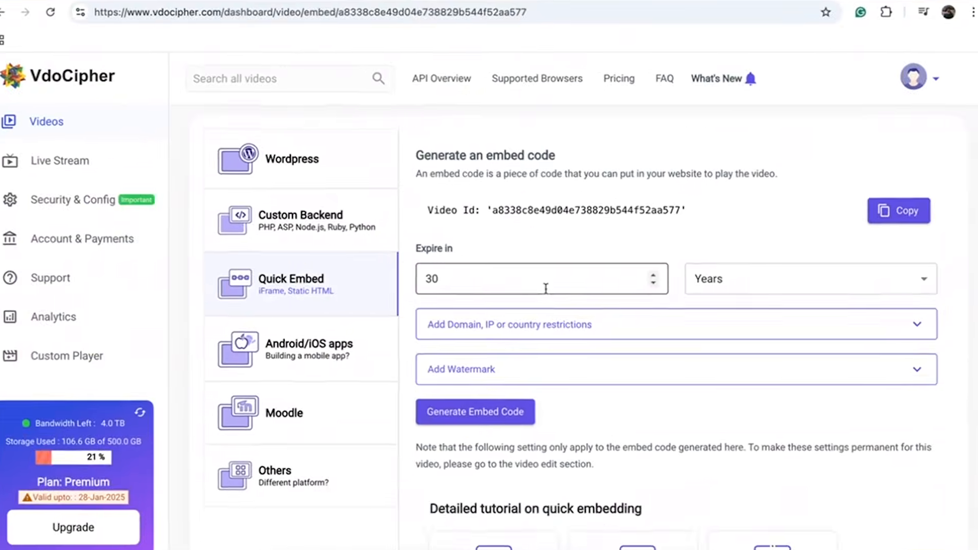
{"action": "left_click", "coordinate": [587, 324]}
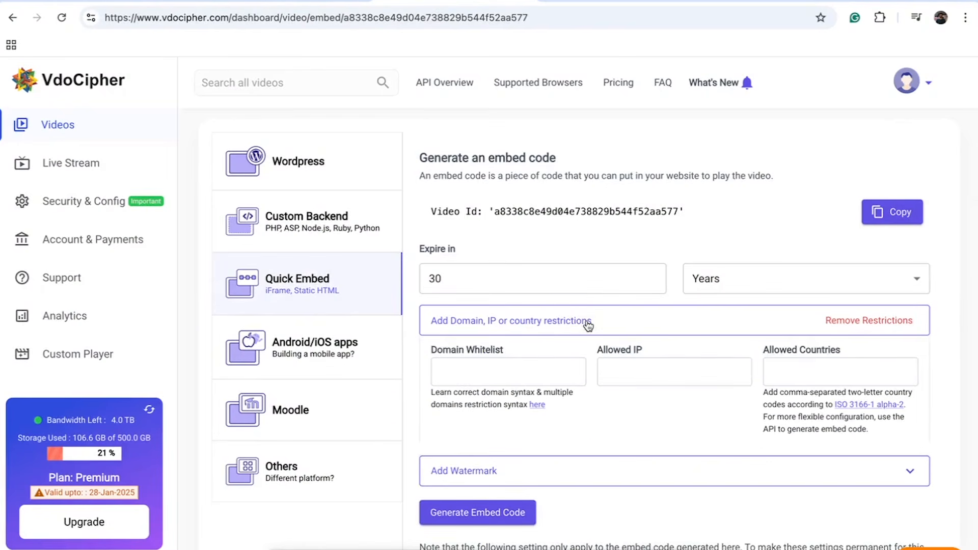
{"action": "left_click", "coordinate": [503, 379]}
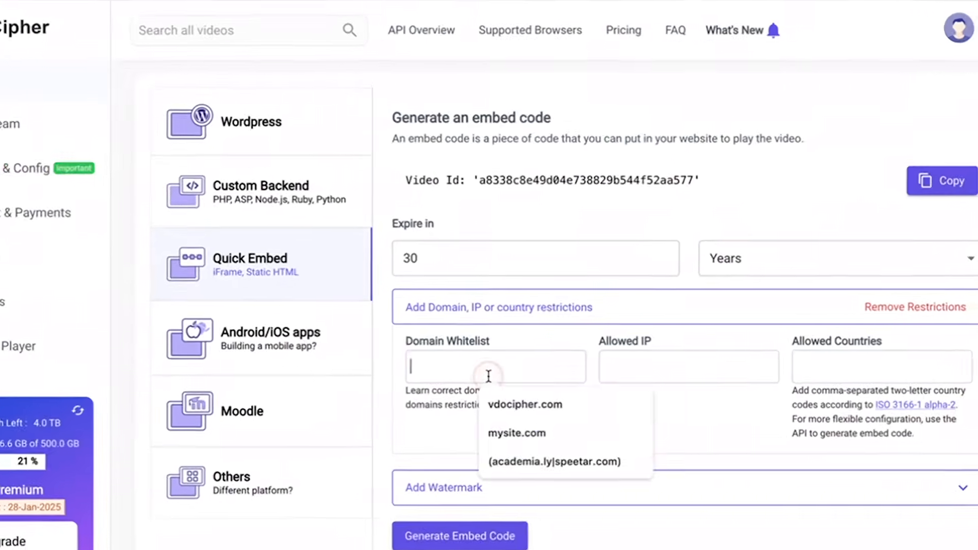
{"action": "type", "text": "mysite.c"}
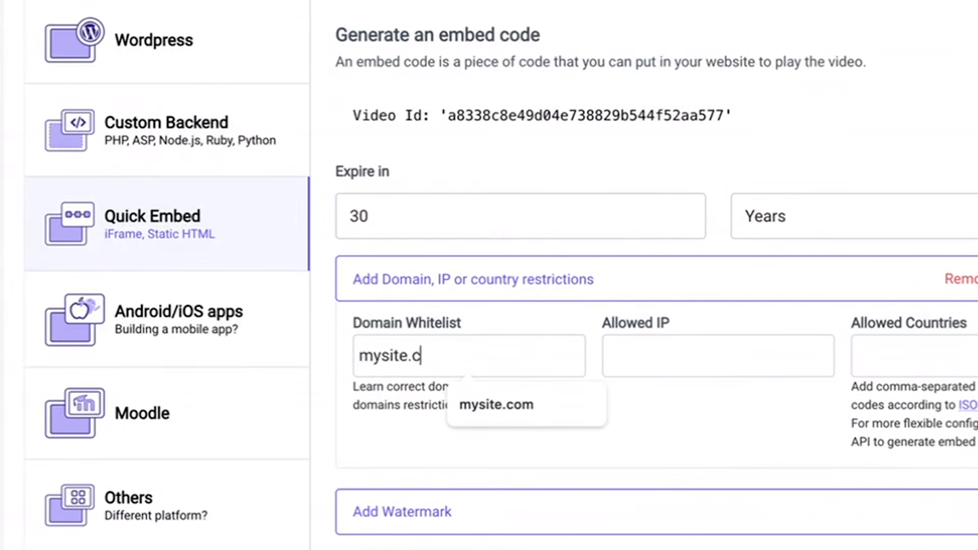
{"action": "type", "text": "om"}
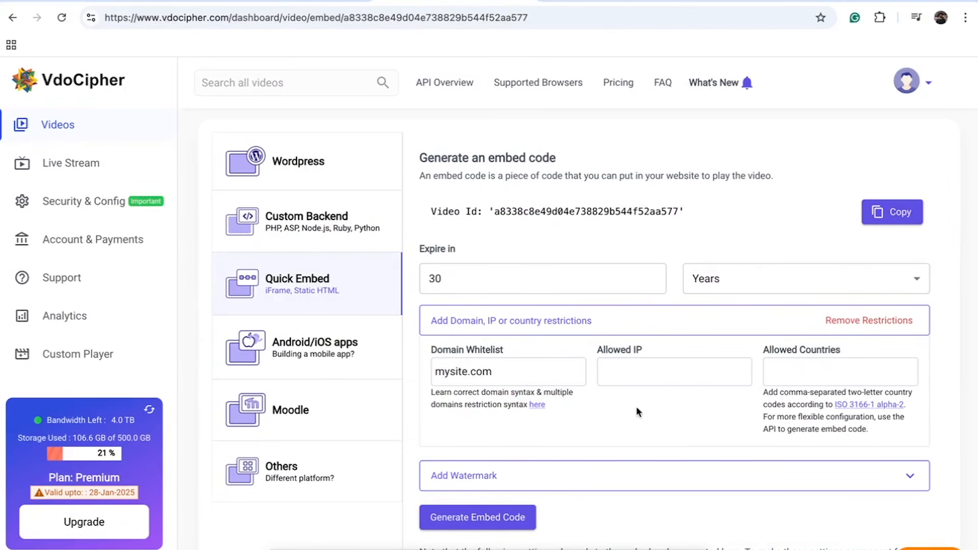
{"action": "scroll", "coordinate": [638, 413], "scroll_direction": "down", "scroll_amount": 2}
{"action": "left_click", "coordinate": [584, 408]}
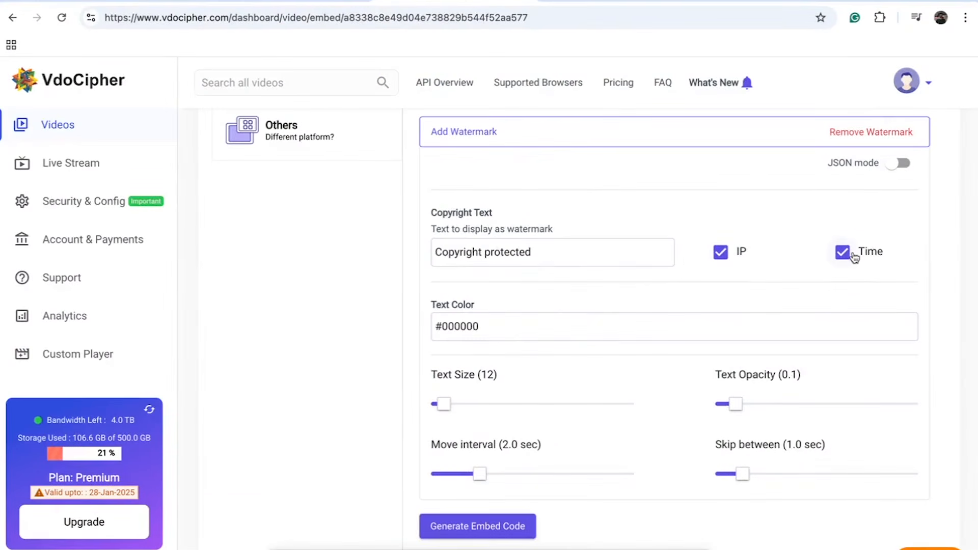
{"action": "triple_click", "coordinate": [557, 253]}
{"action": "type", "text": "@mysite"}
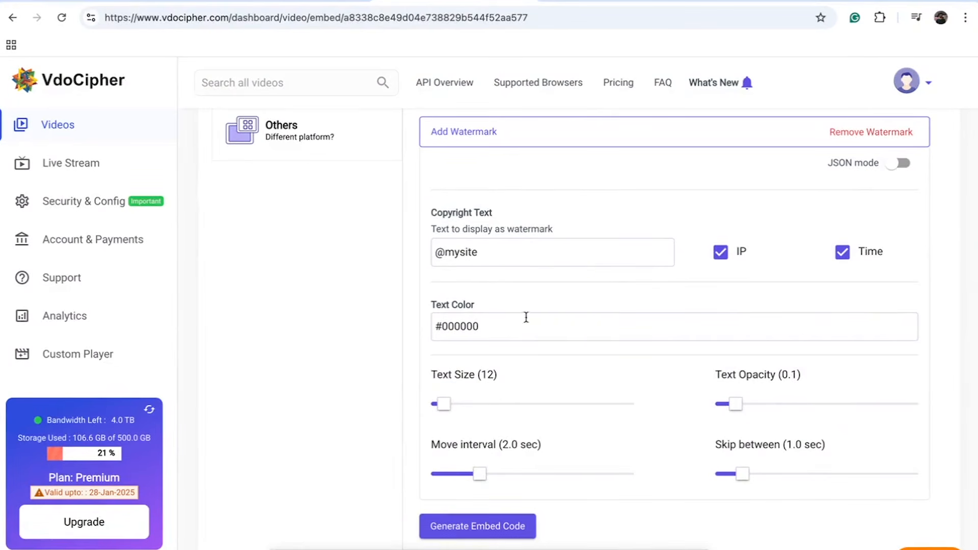
- Set the watermark's text opacity to 0.13, skip between to 29 sec and move interval to 2.4 sec
{"action": "scroll", "coordinate": [600, 308], "scroll_direction": "down", "scroll_amount": 2}
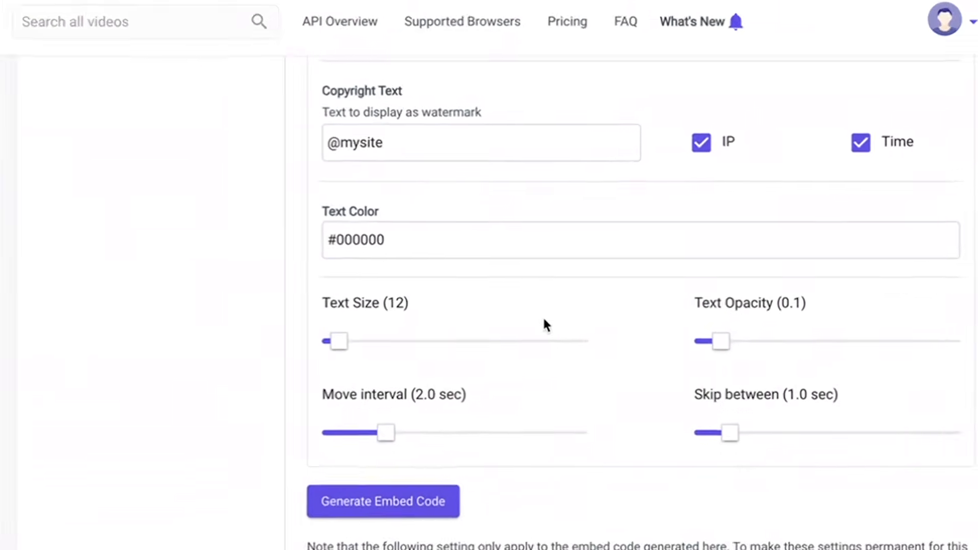
{"action": "left_click_drag", "start_coordinate": [711, 350], "coordinate": [943, 351]}
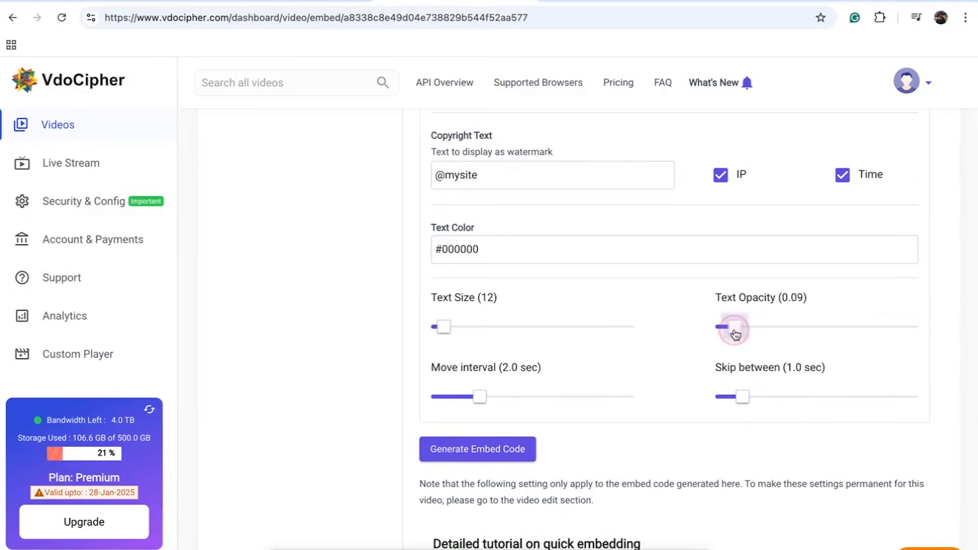
{"action": "left_click_drag", "start_coordinate": [889, 327], "coordinate": [741, 329]}
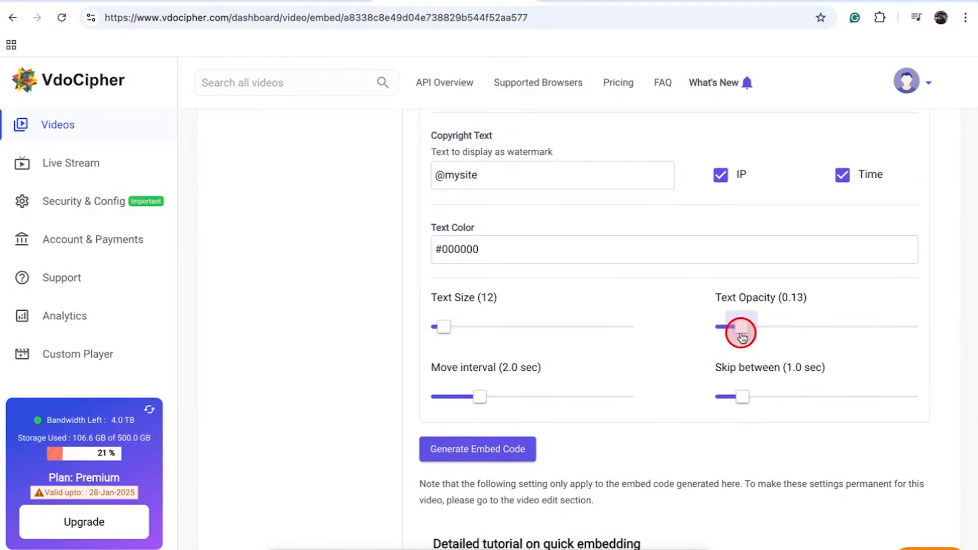
{"action": "mouse_move", "coordinate": [447, 330]}
{"action": "left_mouse_down"}
{"action": "mouse_move", "coordinate": [484, 325]}
{"action": "mouse_move", "coordinate": [447, 335]}
{"action": "left_mouse_up"}
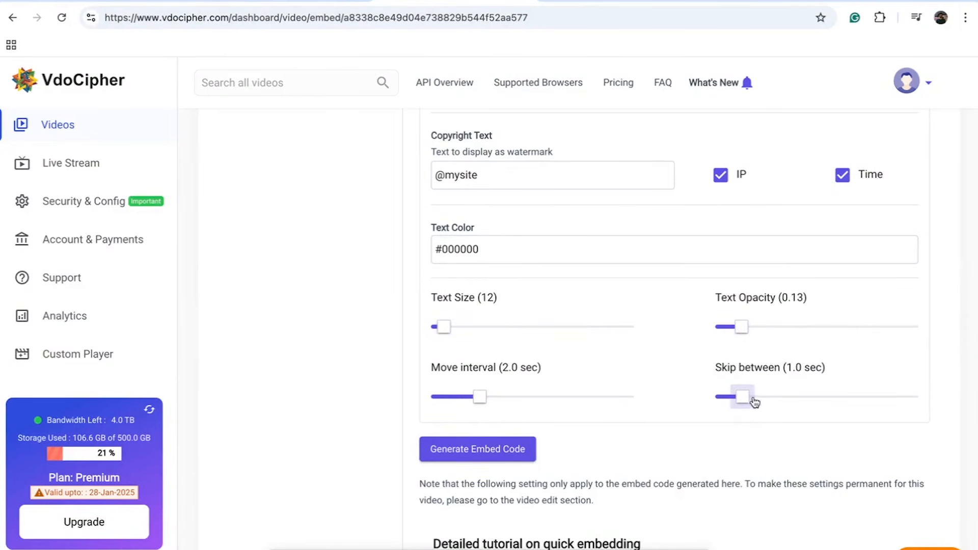
{"action": "left_click_drag", "start_coordinate": [747, 408], "coordinate": [882, 402]}
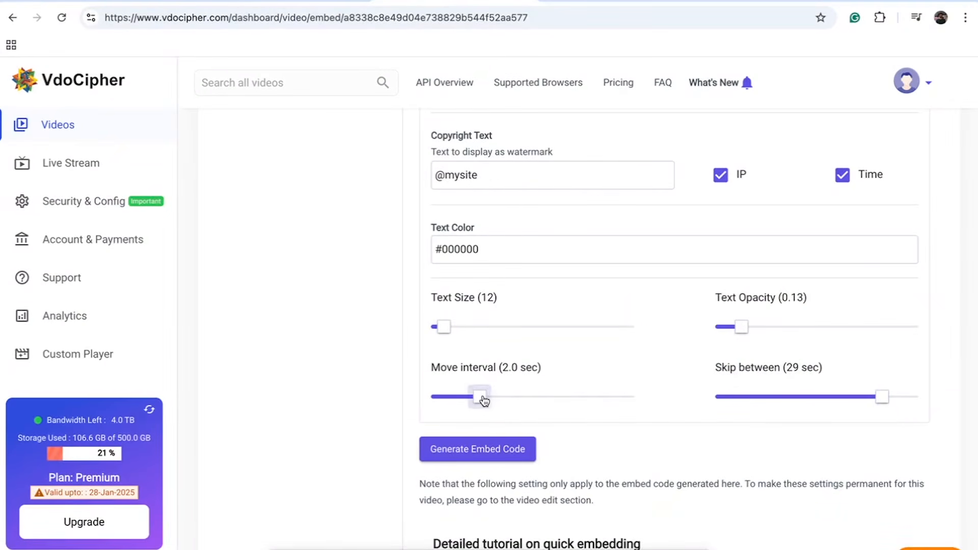
{"action": "left_click_drag", "start_coordinate": [482, 401], "coordinate": [484, 400]}
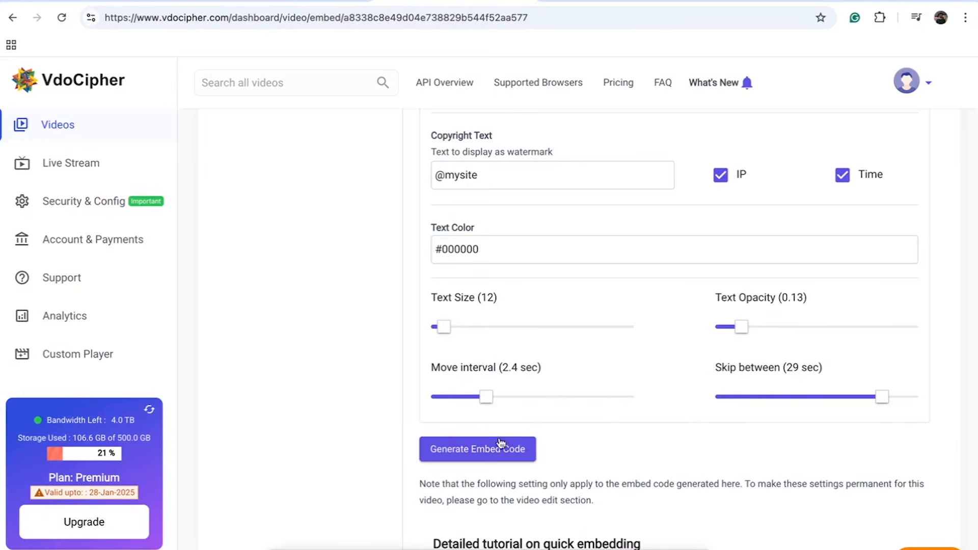
- Generate the Iframe v2 embed code with a responsive player and copy it
{"action": "left_click", "coordinate": [490, 449]}
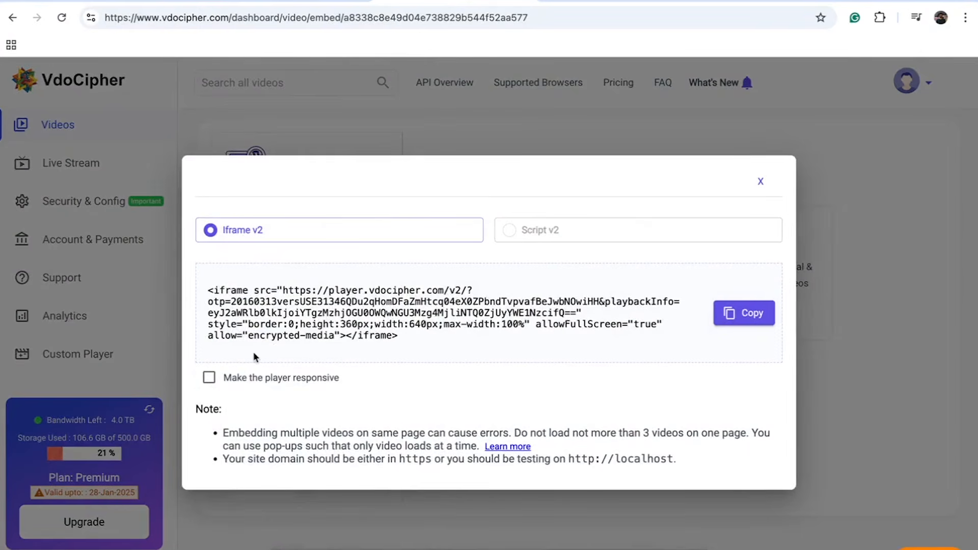
{"action": "left_click", "coordinate": [209, 378]}
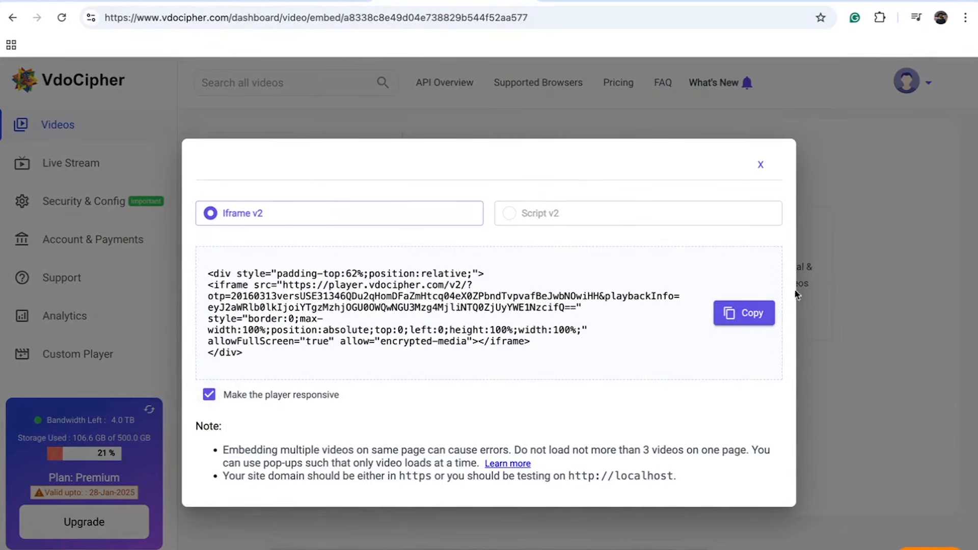
{"action": "left_click", "coordinate": [751, 317]}
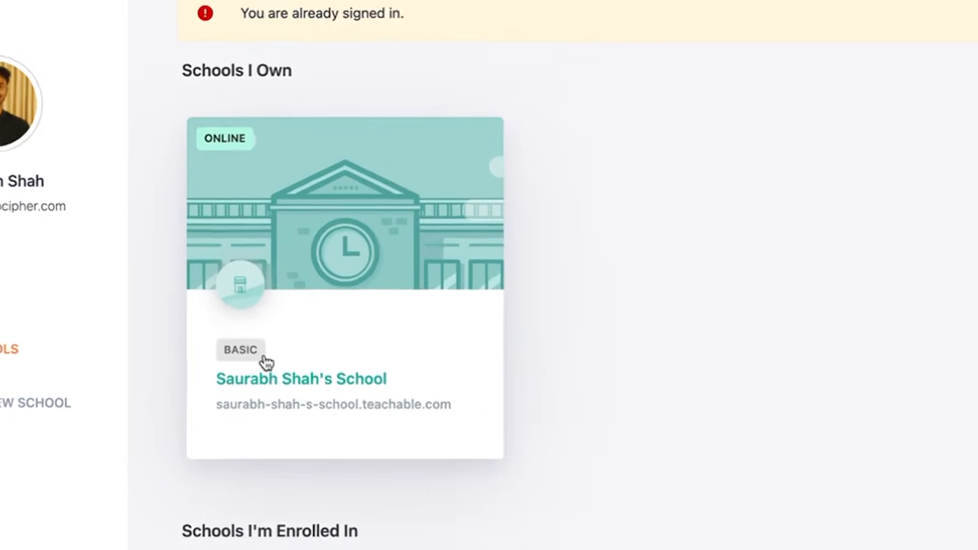
- In Teachable, open the owned school's test course and its lesson "Welcome to the SEO course for beginners"
{"action": "left_click", "coordinate": [283, 378]}
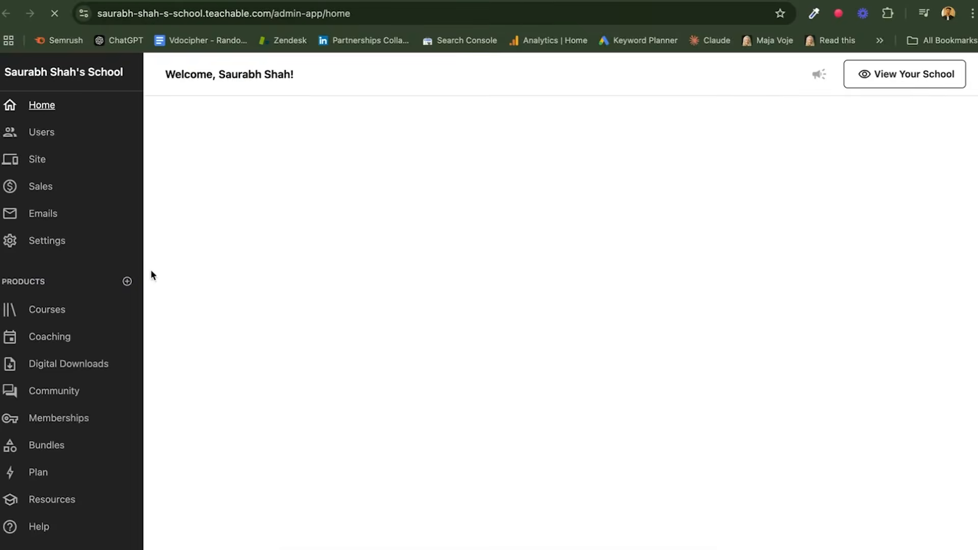
{"action": "left_click", "coordinate": [46, 309]}
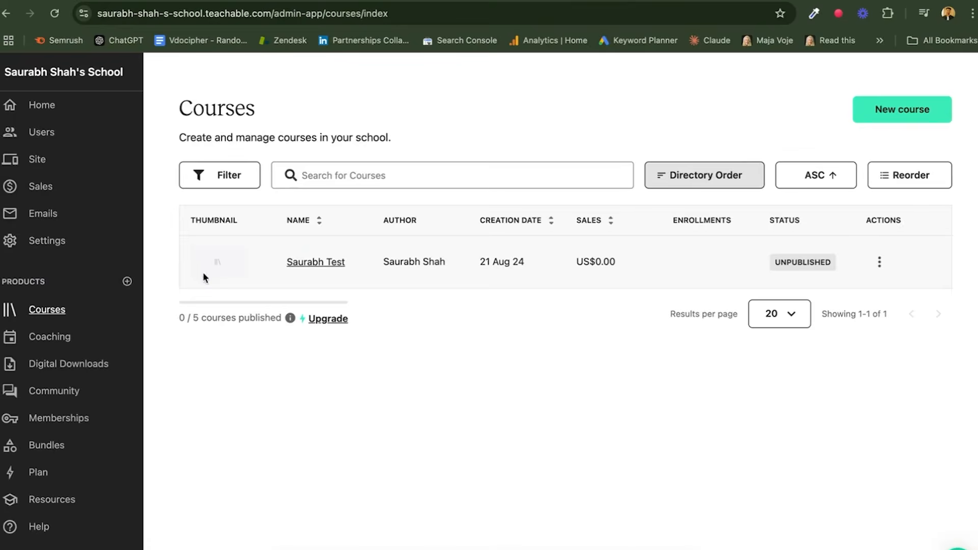
{"action": "left_click", "coordinate": [308, 262]}
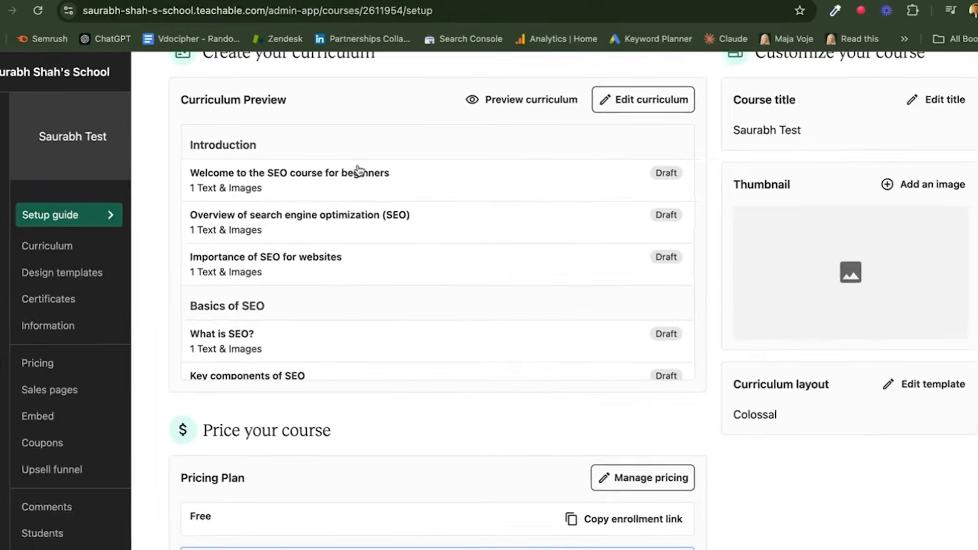
{"action": "left_click", "coordinate": [328, 263]}
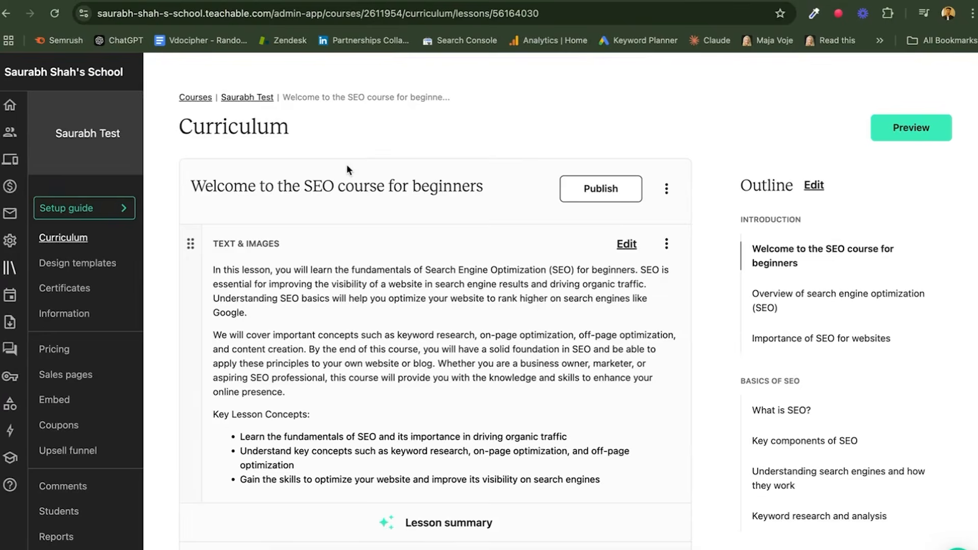
- Add a custom code block containing the copied VdoCipher embed code to the lesson and save it
{"action": "scroll", "coordinate": [347, 170], "scroll_direction": "down", "scroll_amount": 5}
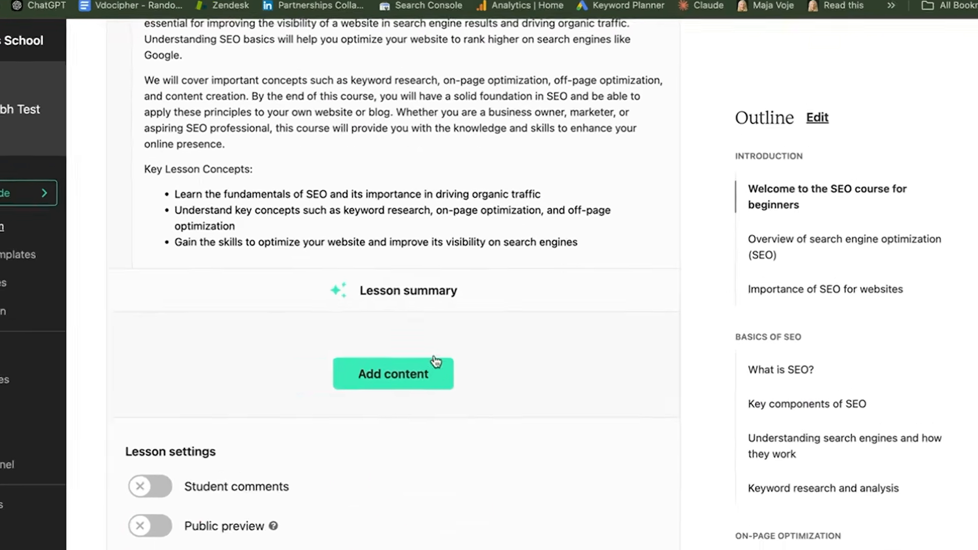
{"action": "left_click", "coordinate": [436, 361]}
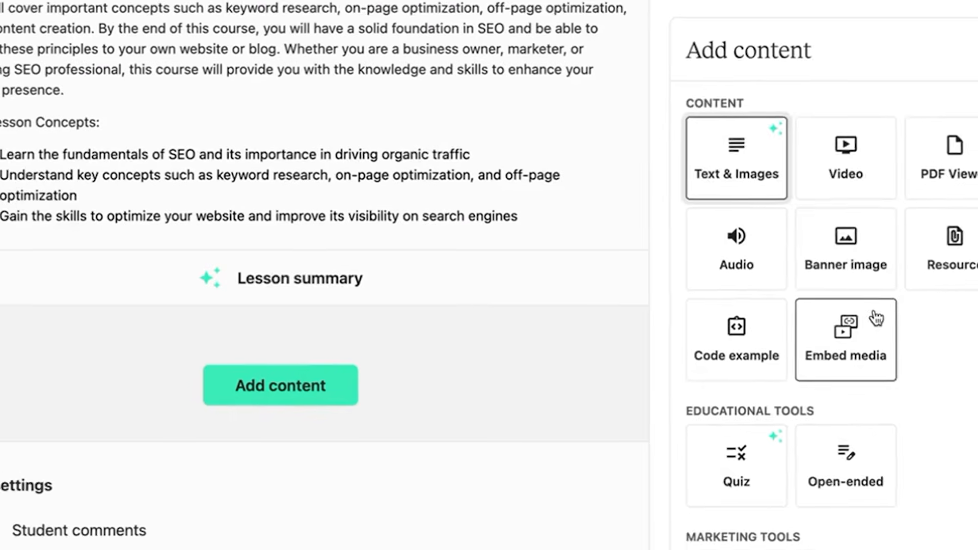
{"action": "scroll", "coordinate": [876, 318], "scroll_direction": "down", "scroll_amount": 5}
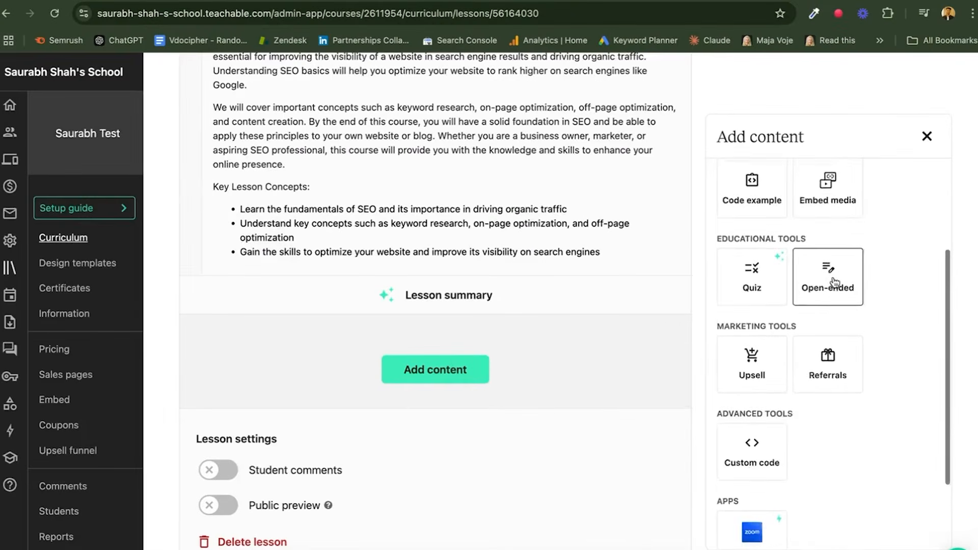
{"action": "left_click", "coordinate": [758, 367]}
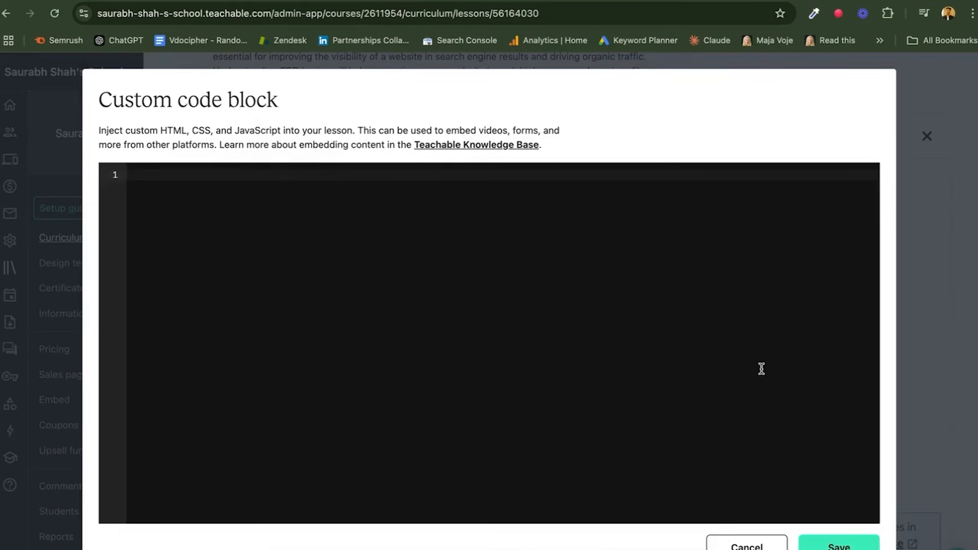
{"action": "key", "text": "super+v"}
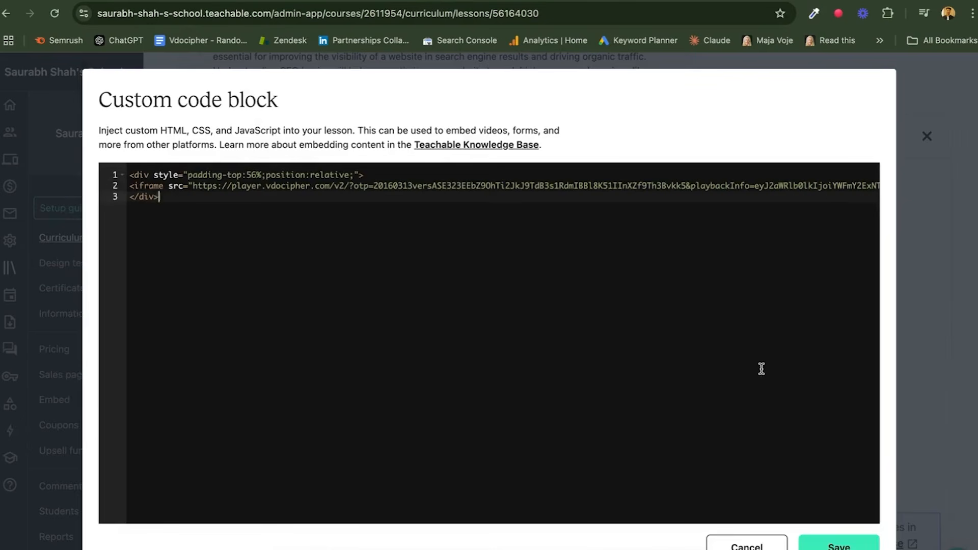
{"action": "left_click", "coordinate": [830, 546]}
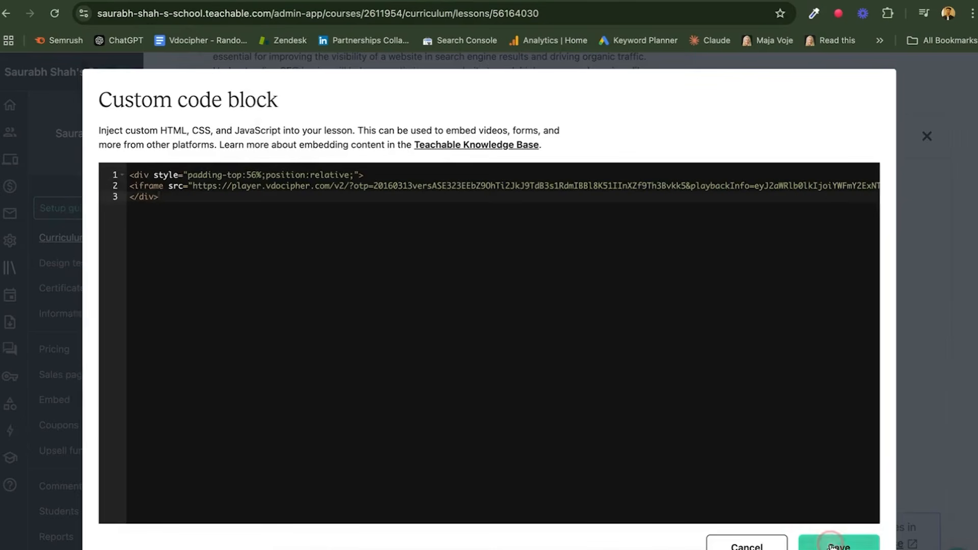
- Preview the lesson and play the embedded VdoCipher video
{"action": "scroll", "coordinate": [376, 265], "scroll_direction": "up", "scroll_amount": 8}
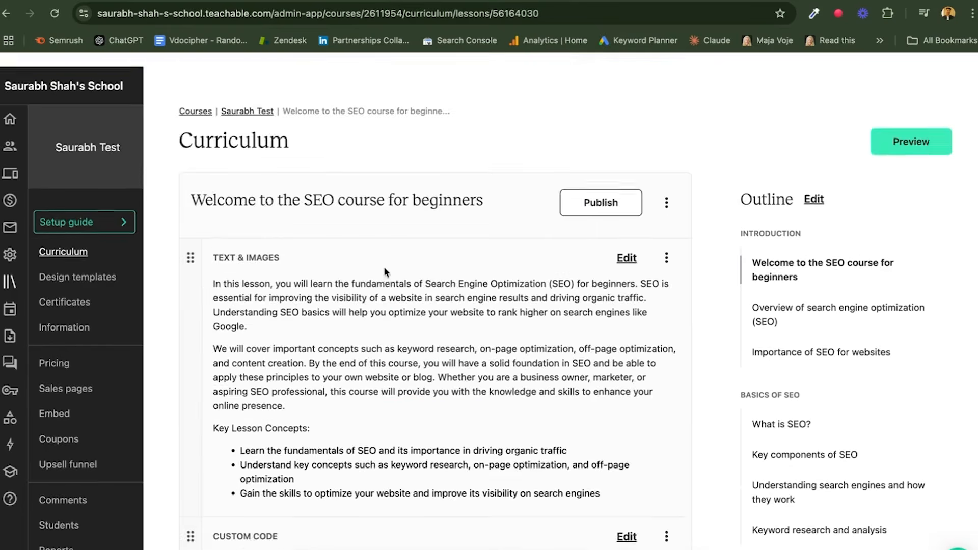
{"action": "left_click", "coordinate": [904, 133]}
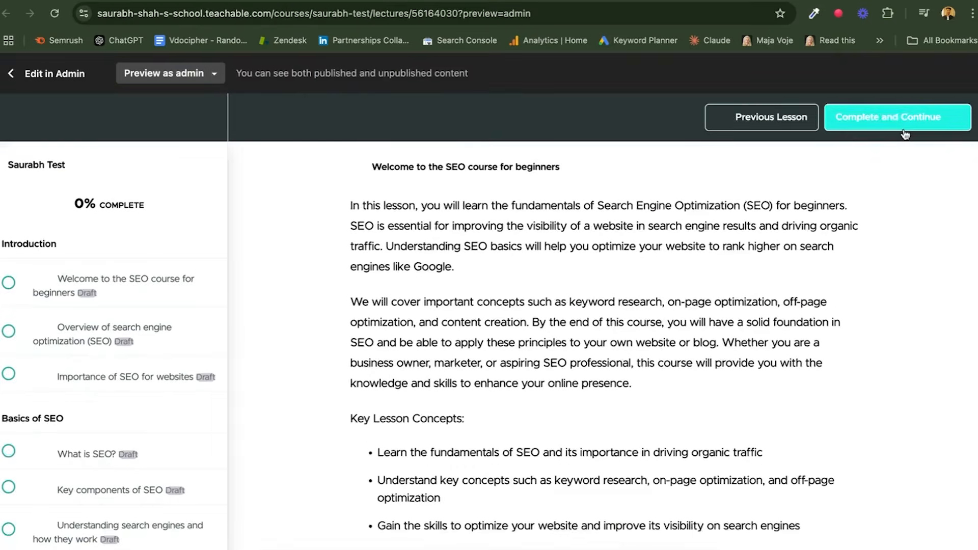
{"action": "scroll", "coordinate": [659, 343], "scroll_direction": "down", "scroll_amount": 5}
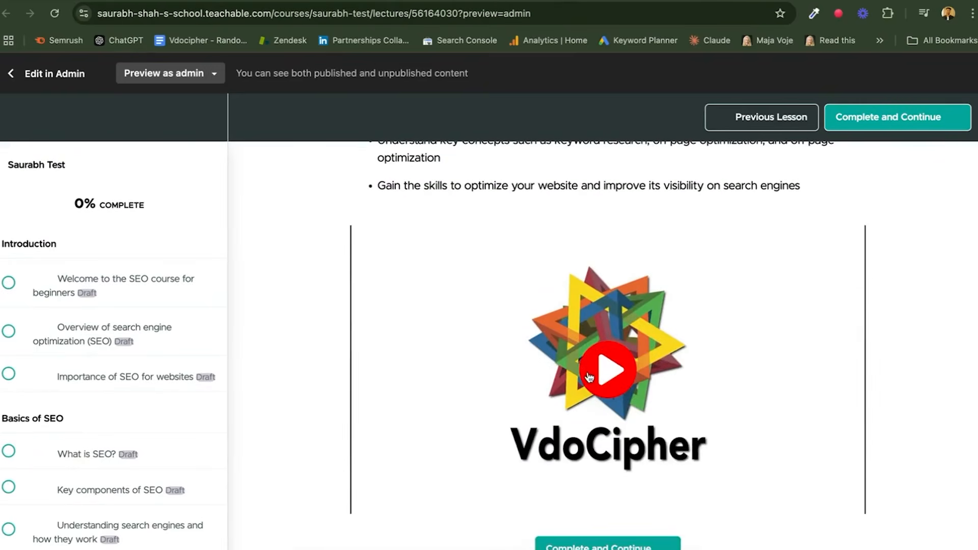
{"action": "left_click", "coordinate": [588, 379]}
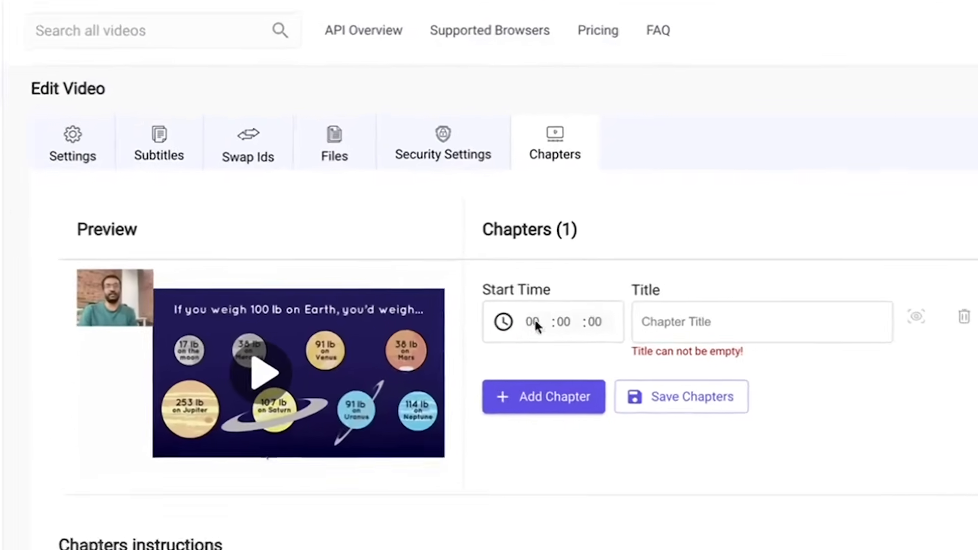
- Title the video's first chapter "My section 1" in VdoCipher's video editor and check the chapter controls in the demo player
{"action": "left_click", "coordinate": [688, 301]}
{"action": "type", "text": "Cha"}
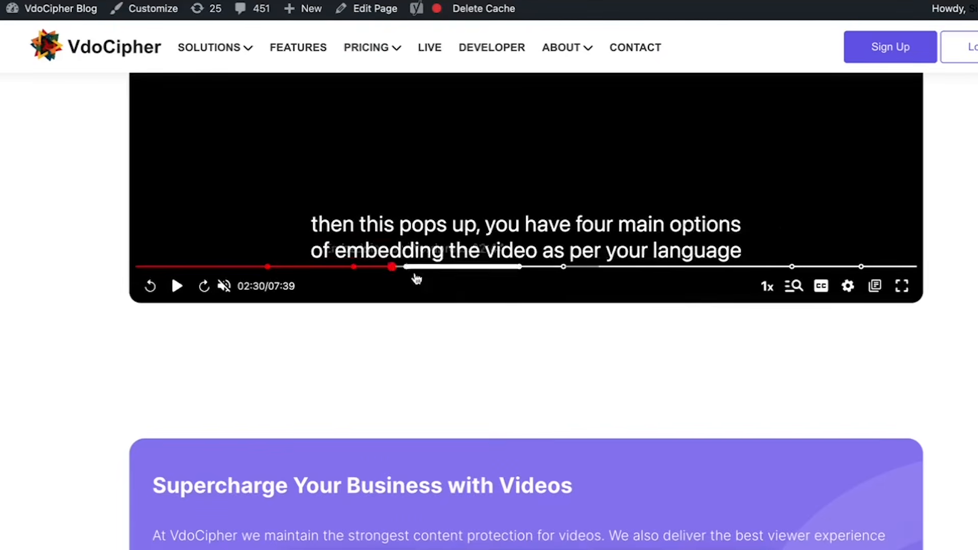
{"action": "left_click", "coordinate": [875, 285]}
{"action": "scroll", "coordinate": [733, 129], "scroll_direction": "up", "scroll_amount": 1}
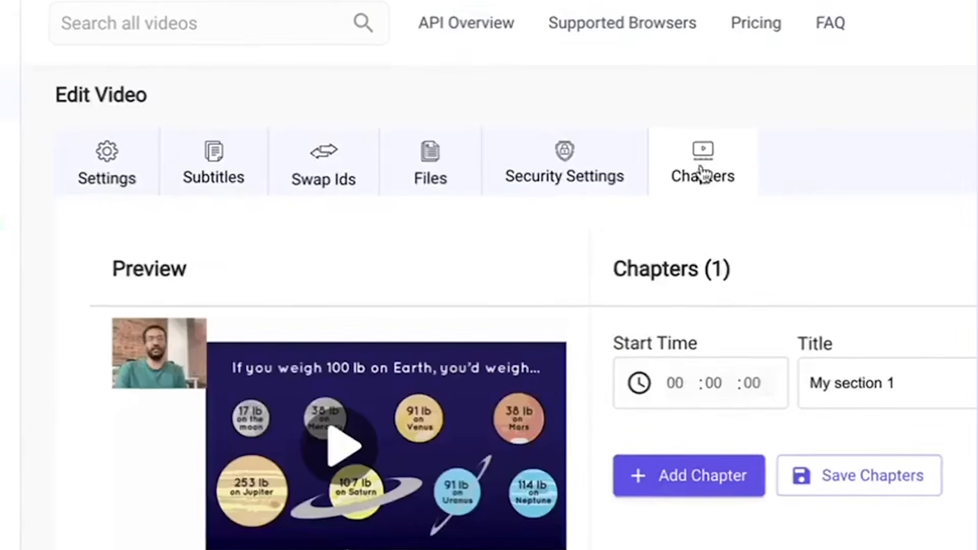
- Look at the video's subtitle options for generating English subtitles or uploading a file, and return to its general settings
{"action": "left_click", "coordinate": [205, 151]}
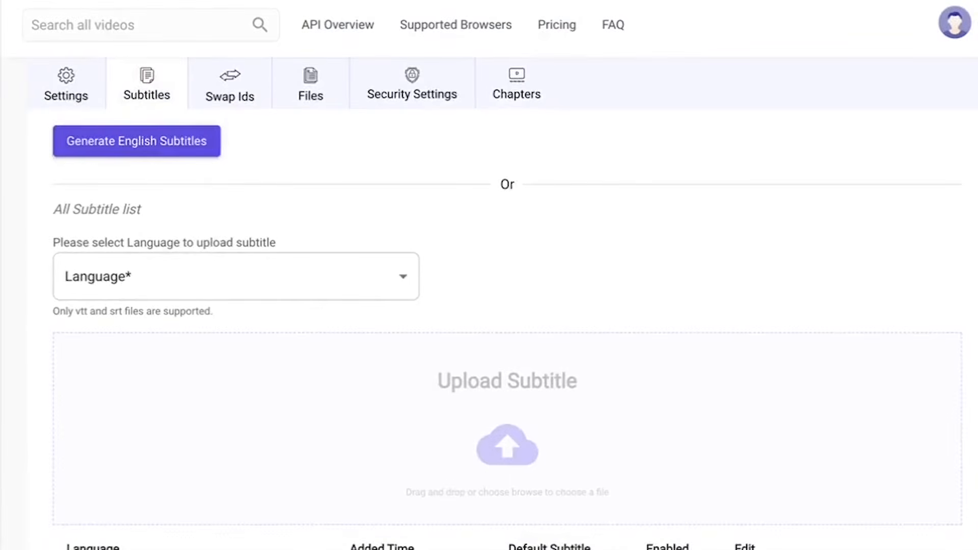
{"action": "left_click", "coordinate": [83, 83]}
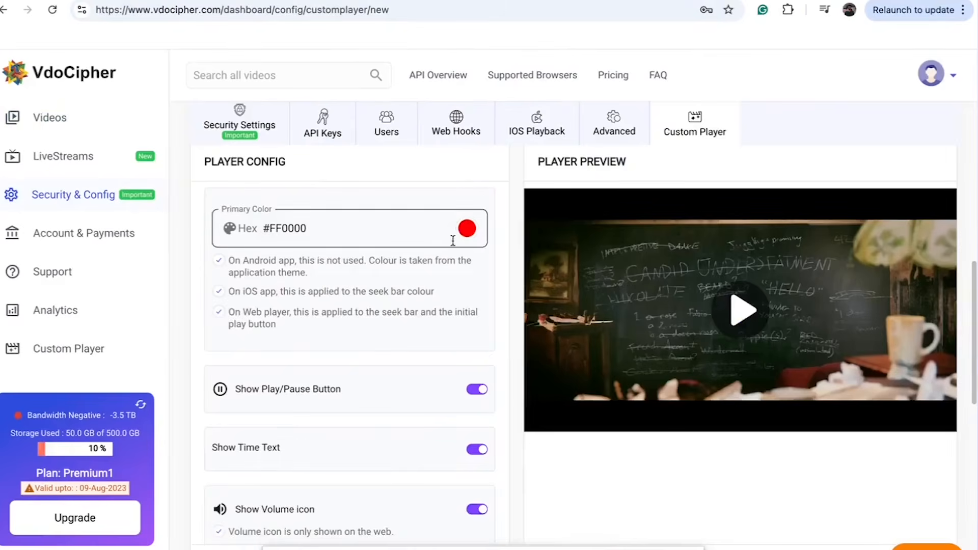
- Examine the new custom player's primary color picker and its caption, progress bar, local resume, play/pause, time, volume and quality options
{"action": "left_click", "coordinate": [467, 228]}
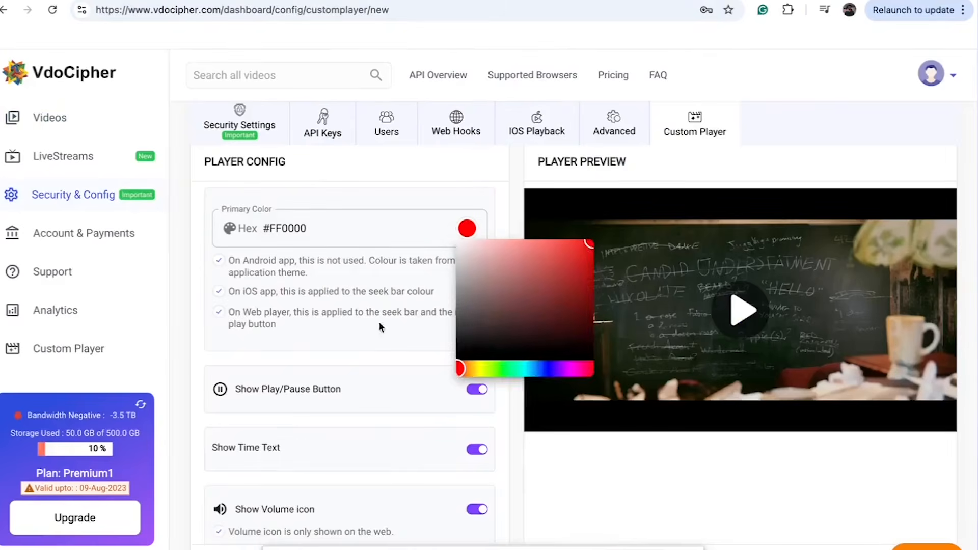
{"action": "left_click", "coordinate": [419, 278]}
{"action": "scroll", "coordinate": [387, 265], "scroll_direction": "up", "scroll_amount": 6}
{"action": "scroll", "coordinate": [467, 267], "scroll_direction": "up", "scroll_amount": 6}
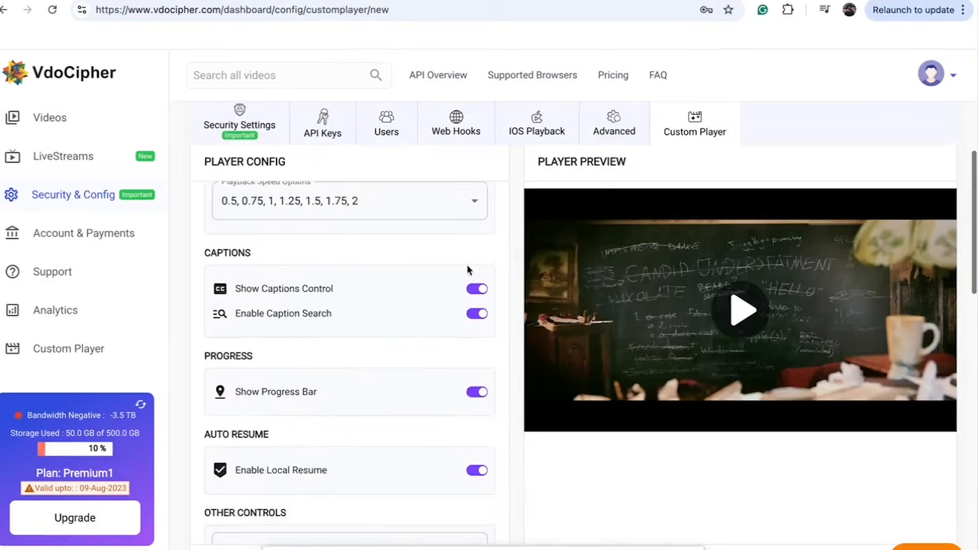
{"action": "scroll", "coordinate": [466, 262], "scroll_direction": "down", "scroll_amount": 4}
{"action": "scroll", "coordinate": [465, 266], "scroll_direction": "up", "scroll_amount": 4}
{"action": "scroll", "coordinate": [459, 236], "scroll_direction": "down", "scroll_amount": 12}
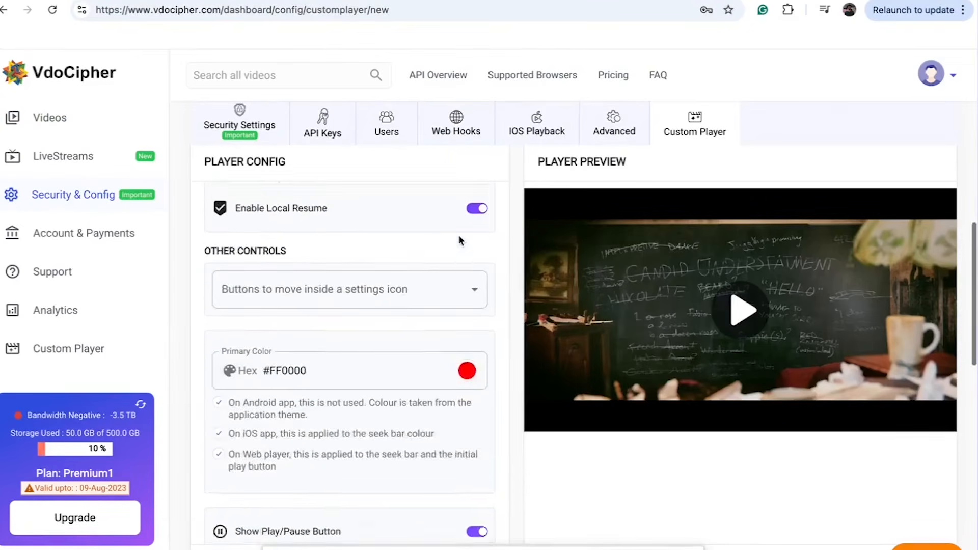
{"action": "scroll", "coordinate": [433, 290], "scroll_direction": "up", "scroll_amount": 10}
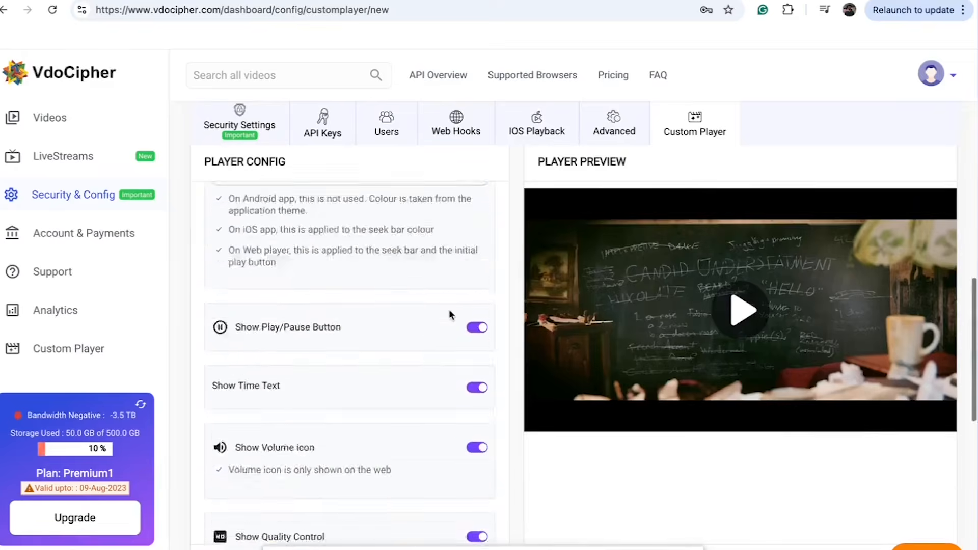
- Leave the new player configuration unsaved and go back to look over the list of custom players
{"action": "key", "text": "alt+Left"}
{"action": "scroll", "coordinate": [617, 249], "scroll_direction": "down", "scroll_amount": 2}
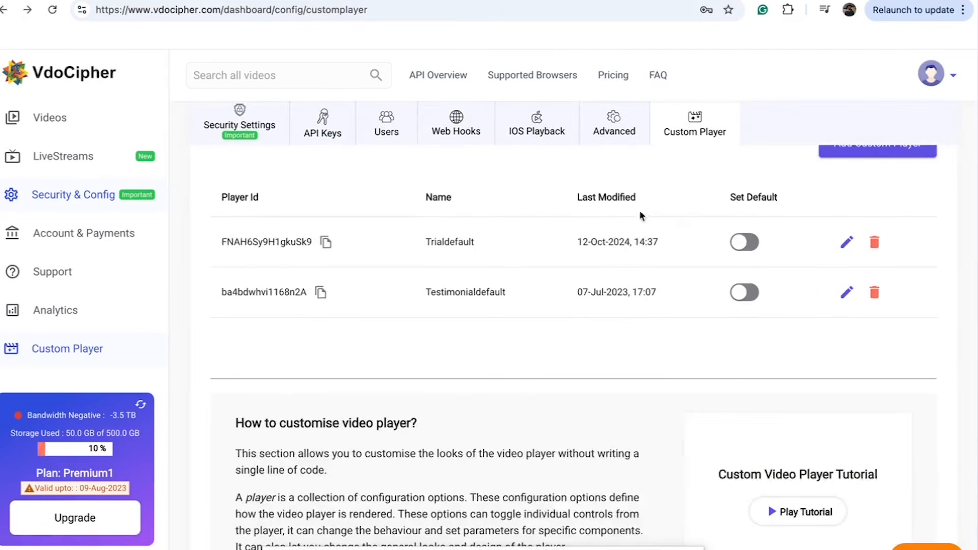
{"action": "scroll", "coordinate": [706, 236], "scroll_direction": "up", "scroll_amount": 1}
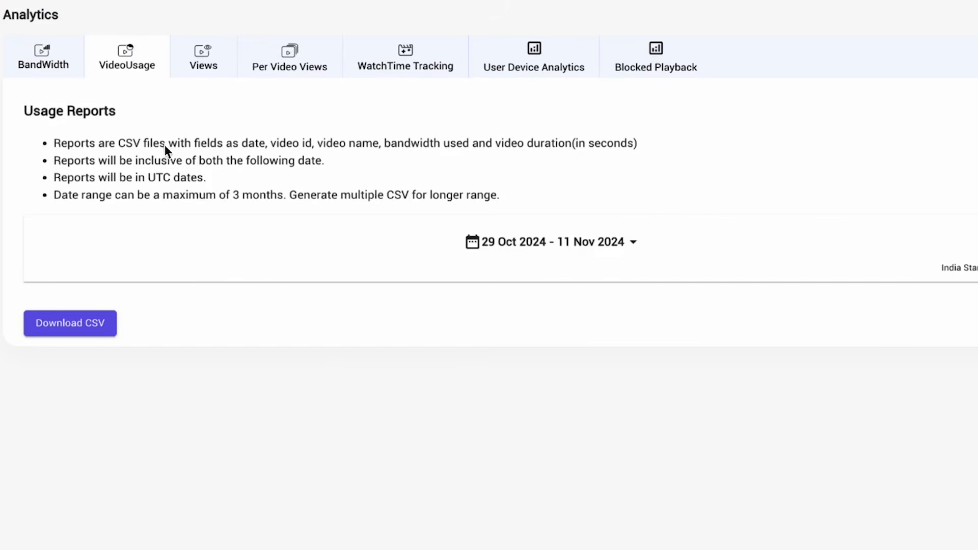
- Review the analytics reports for views, per-video views and blocked playback, including the summary of confirmed piracy attempts
{"action": "left_click", "coordinate": [205, 70]}
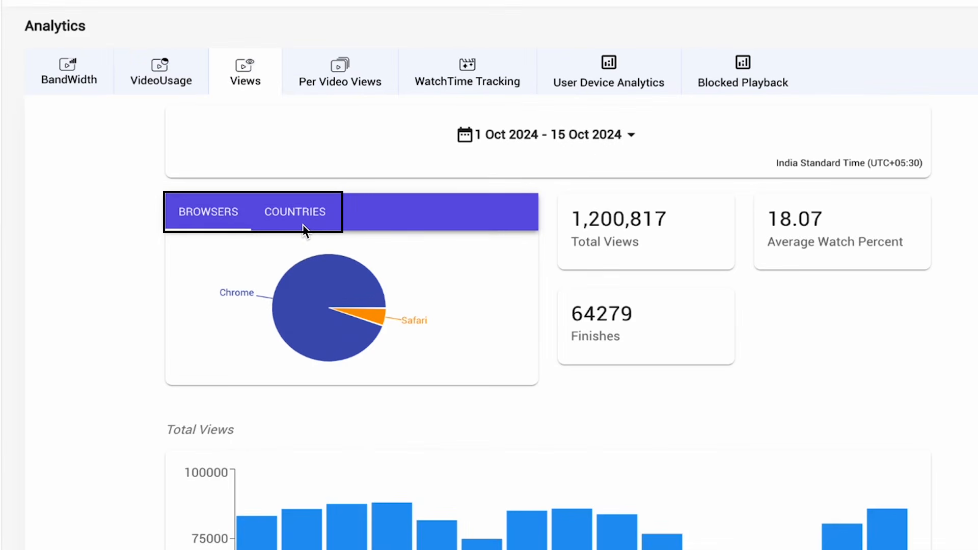
{"action": "left_click", "coordinate": [340, 82]}
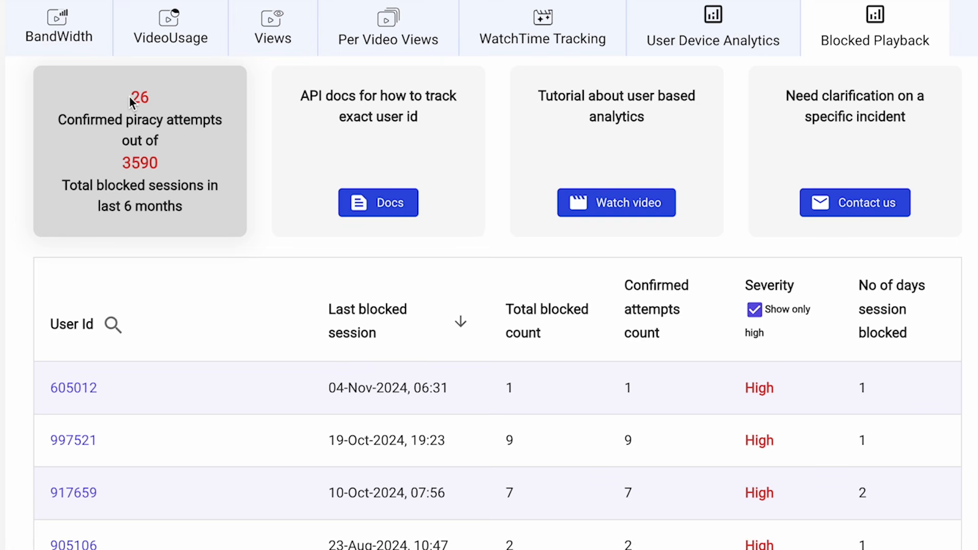
{"action": "left_click_drag", "start_coordinate": [129, 96], "coordinate": [194, 225]}
{"action": "left_click", "coordinate": [194, 225]}
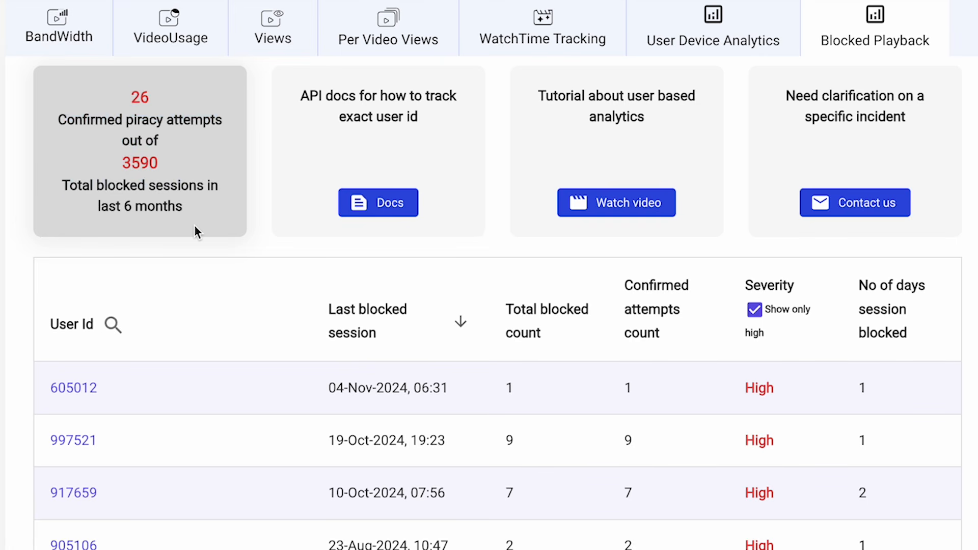